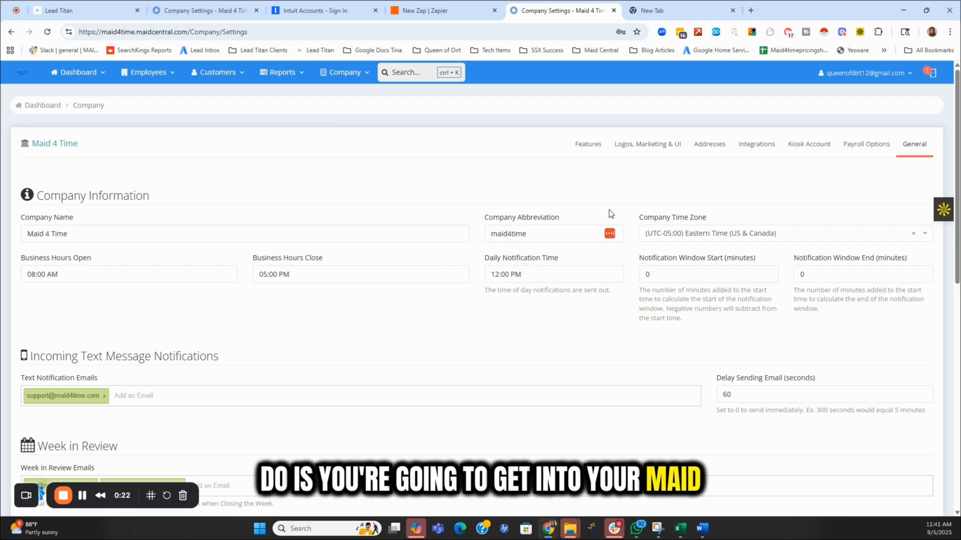
Open the company's general settings and bring up the API Users section of its integrations.
left_click(327, 73)
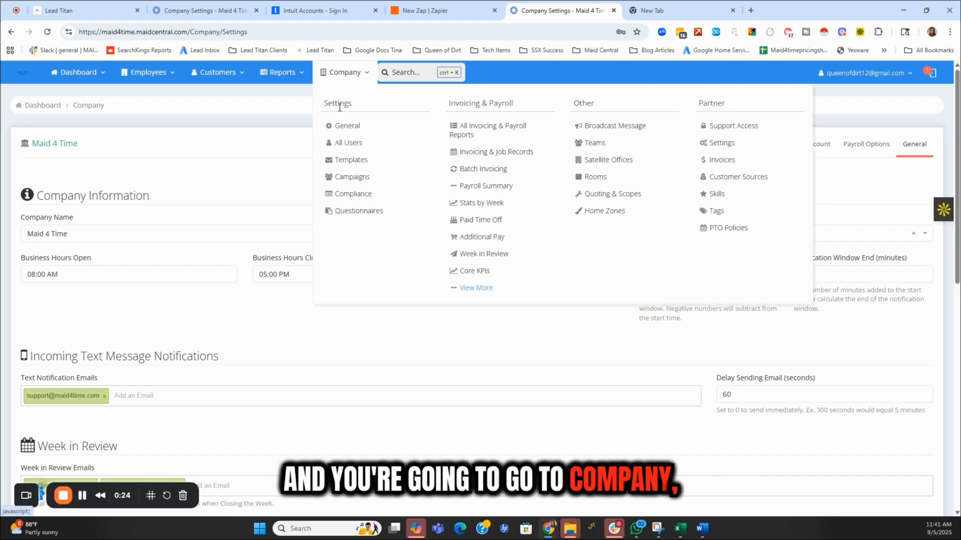
left_click(344, 128)
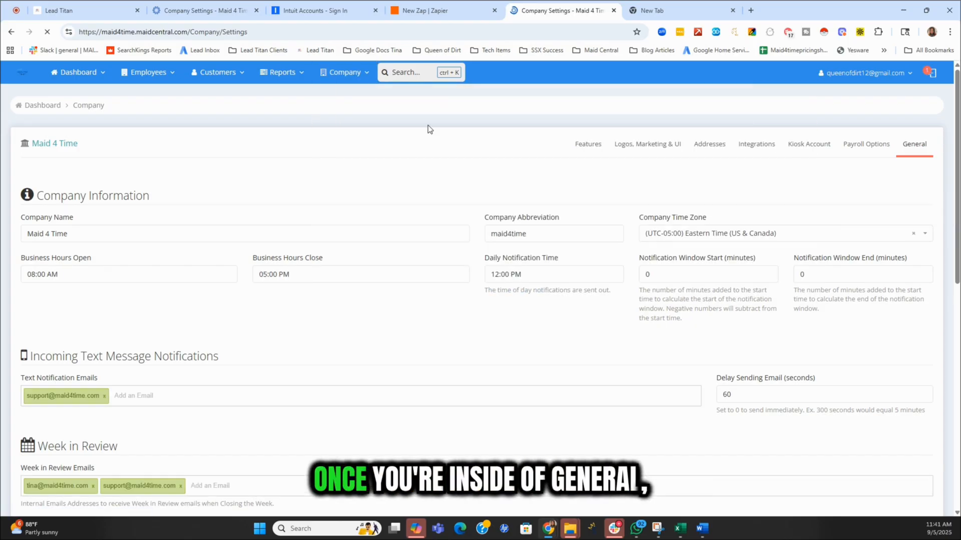
left_click(756, 144)
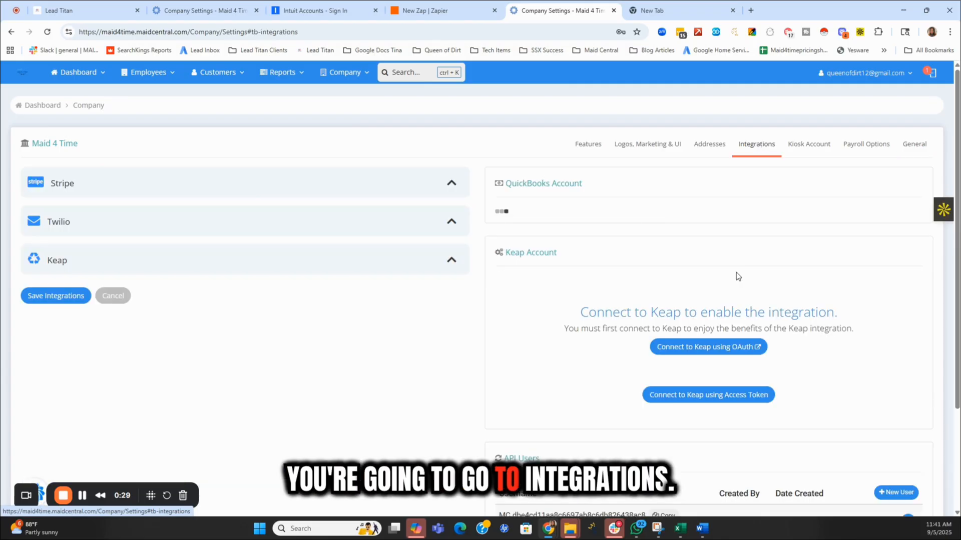
scroll(676, 262, "down", 3)
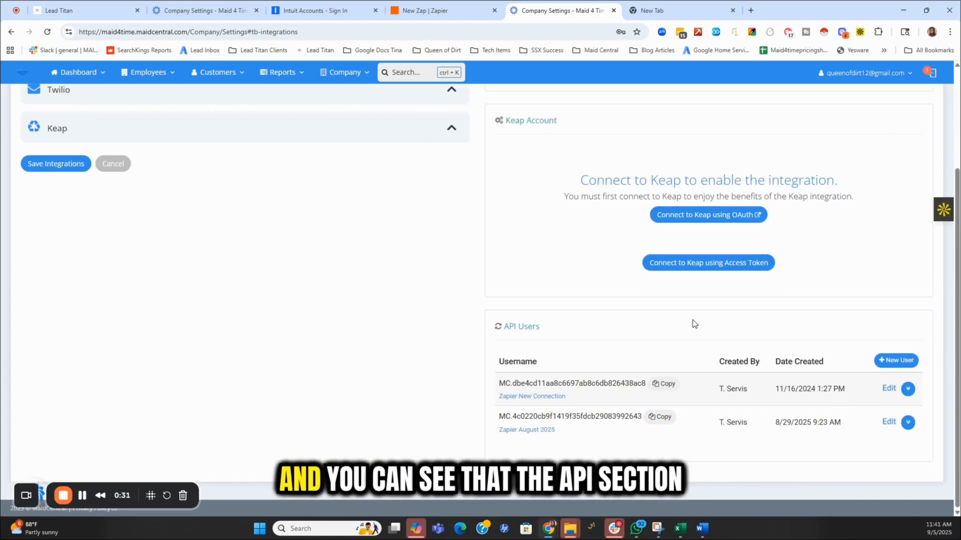
scroll(553, 329, "down", 6)
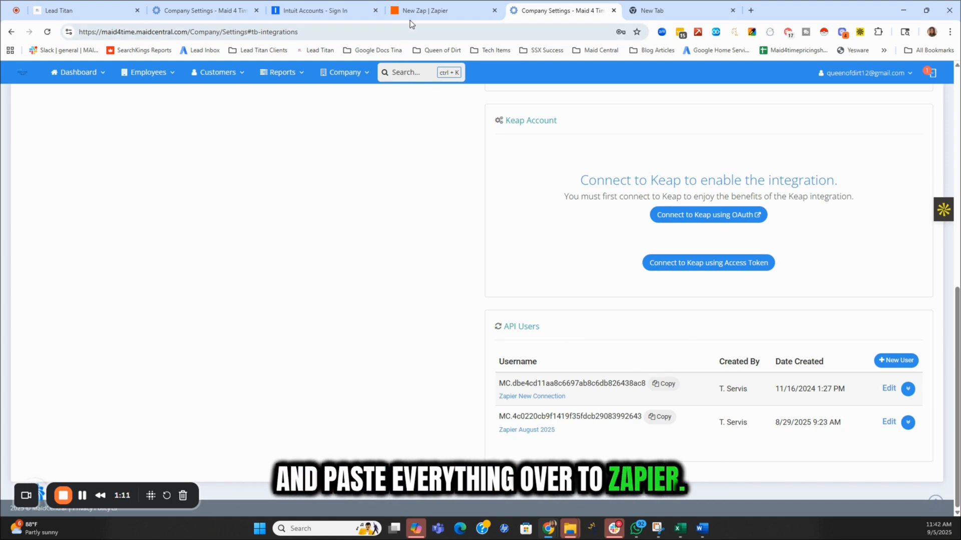
Switch to the new Zap in Zapier and set its trigger to MaidCentral with the Cancelled Service event.
left_click(456, 13)
left_click(517, 313)
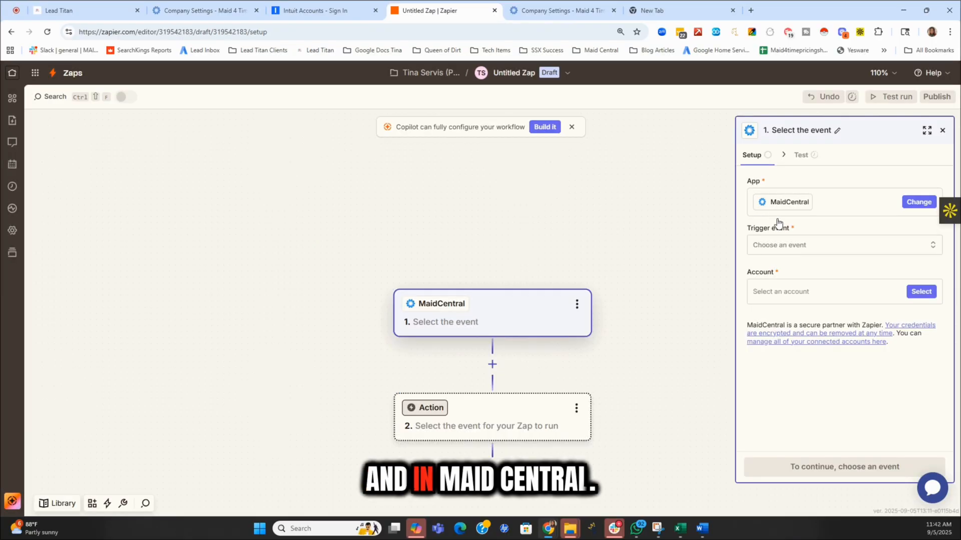
left_click(783, 245)
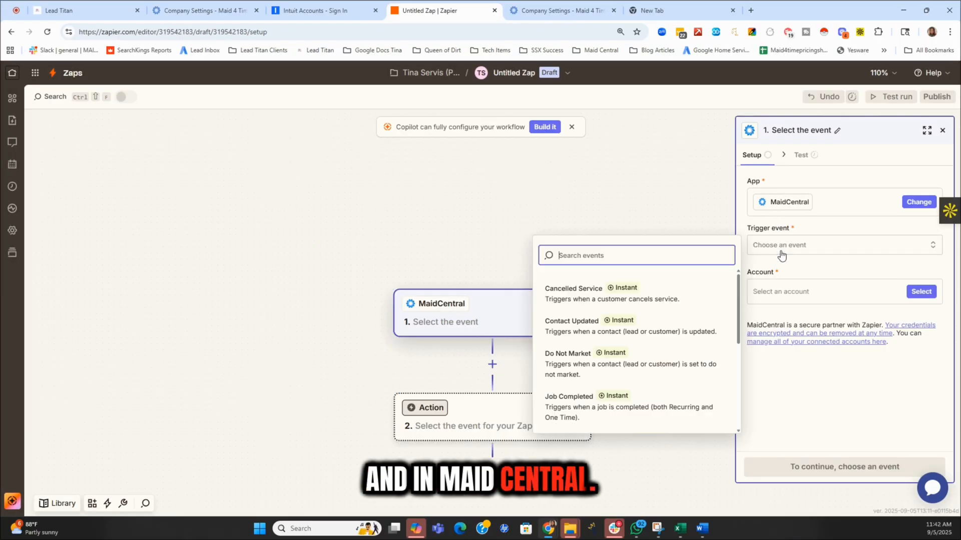
left_click(582, 294)
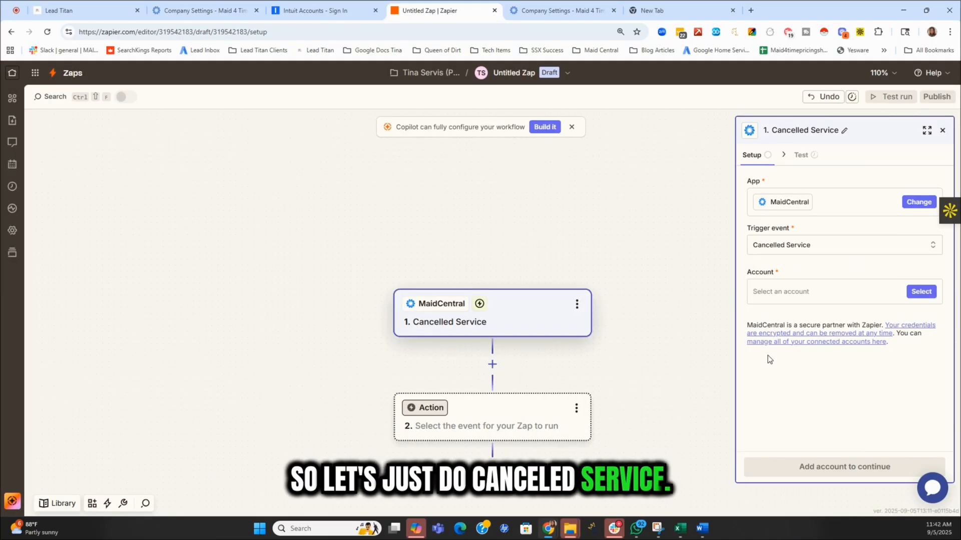
Assign the existing personal MaidCentral account used in 15 Zaps to the trigger and continue to its test stage.
left_click(771, 291)
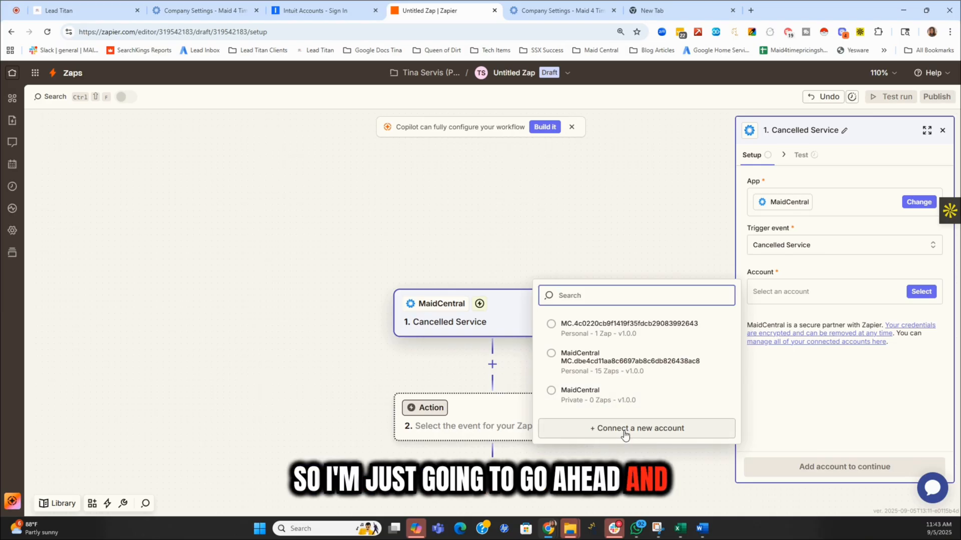
left_click(609, 358)
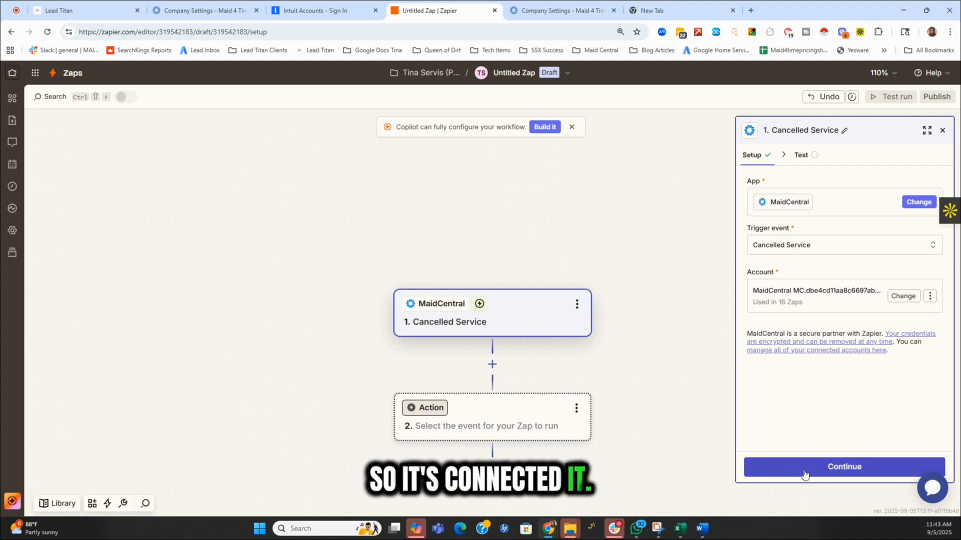
left_click(806, 467)
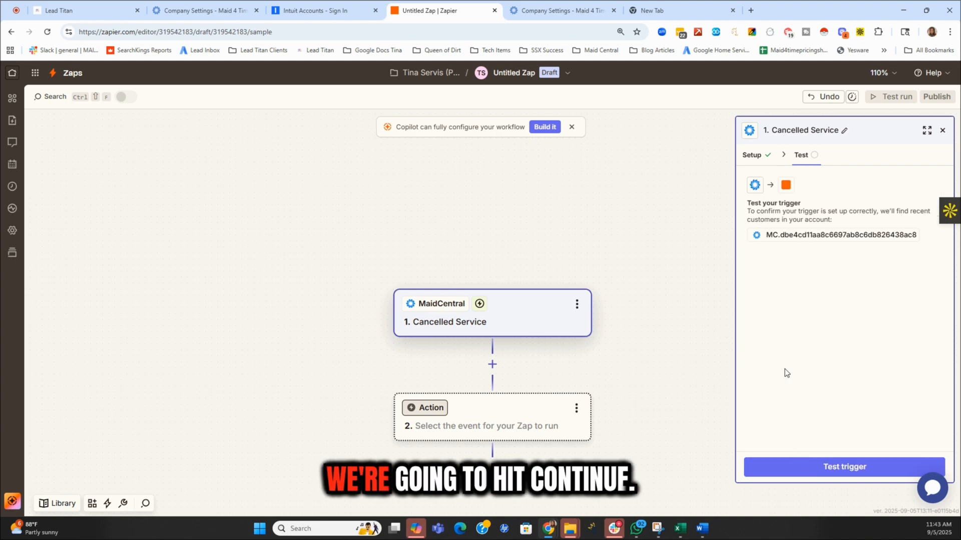
Search the apps for leadconnector and set LeadConnector as the action app of the Zap's second step, leaving its event unchosen.
left_click(455, 413)
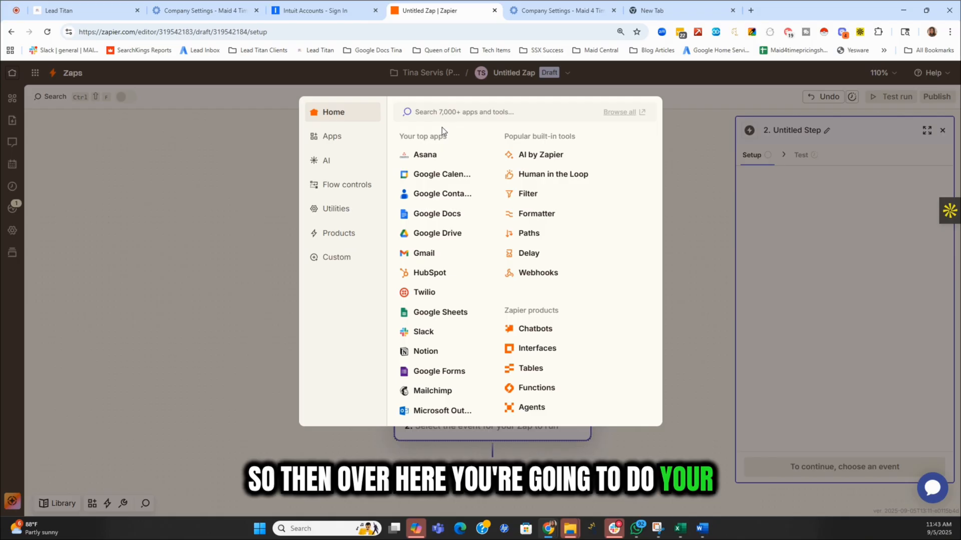
type("lead connector")
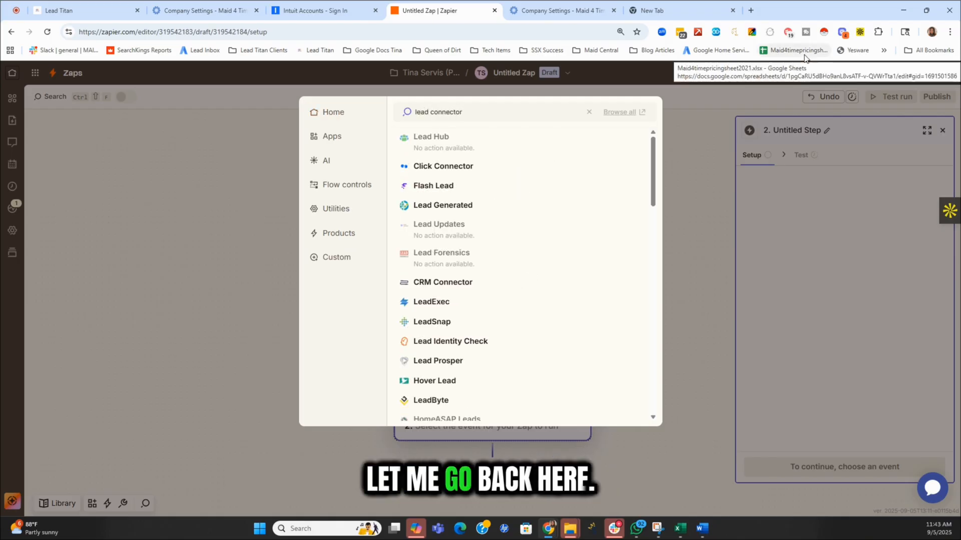
key("Delete")
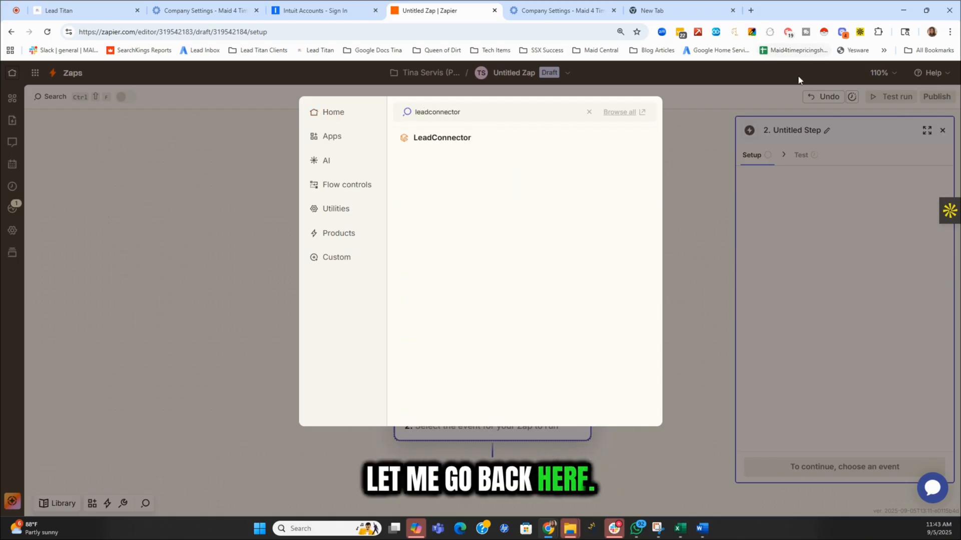
left_click(484, 138)
left_click(802, 245)
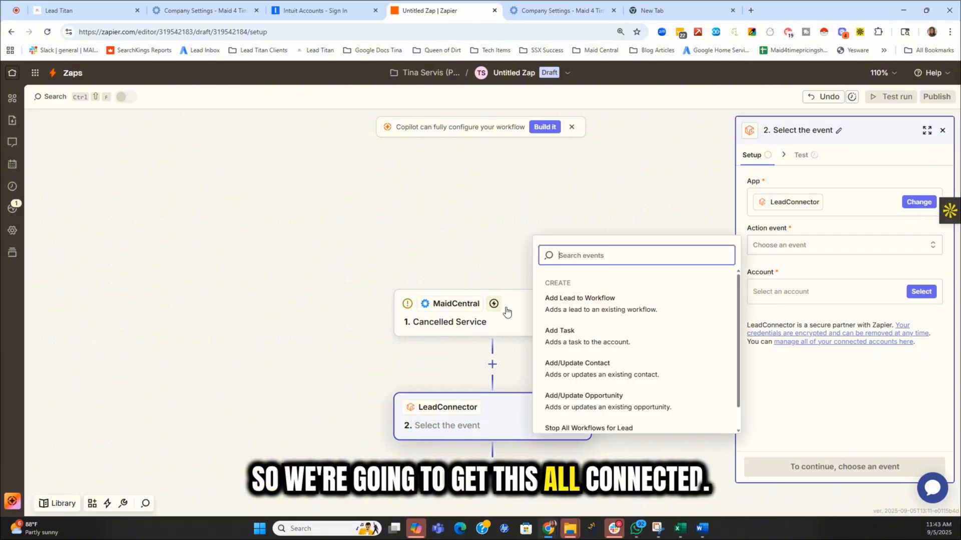
key("Escape")
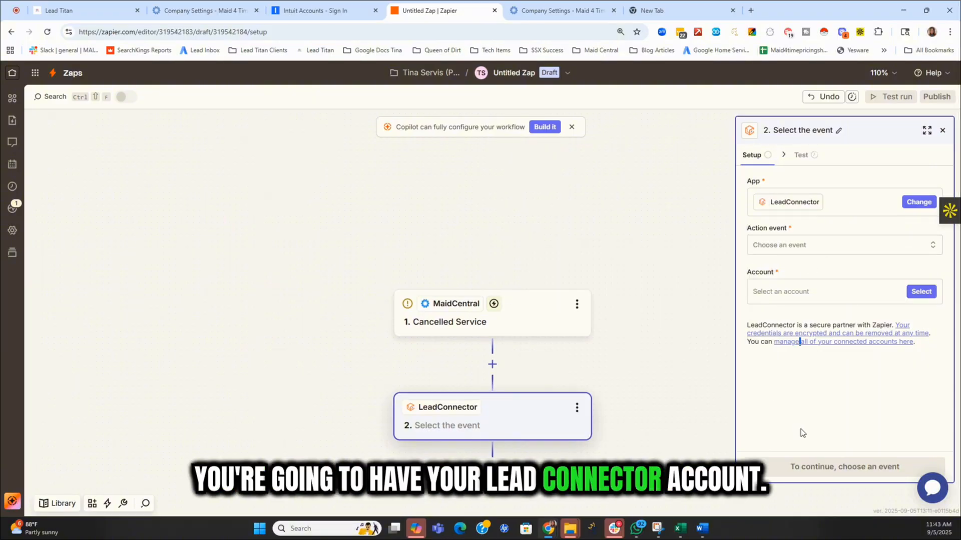
Compare the account username in the Cancelled Service trigger's test with the usernames under API Users in the MaidCentral settings.
left_click(470, 308)
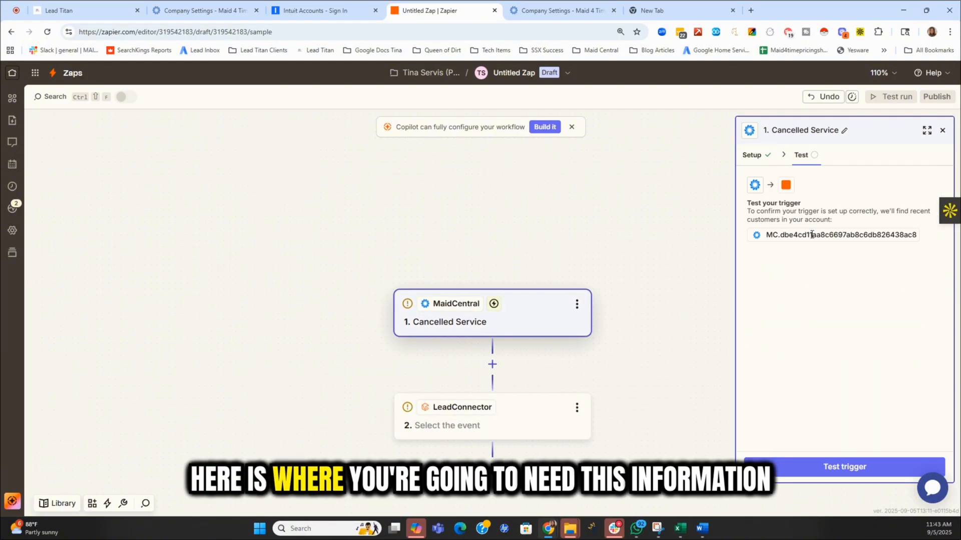
left_click_drag(764, 240, 919, 239)
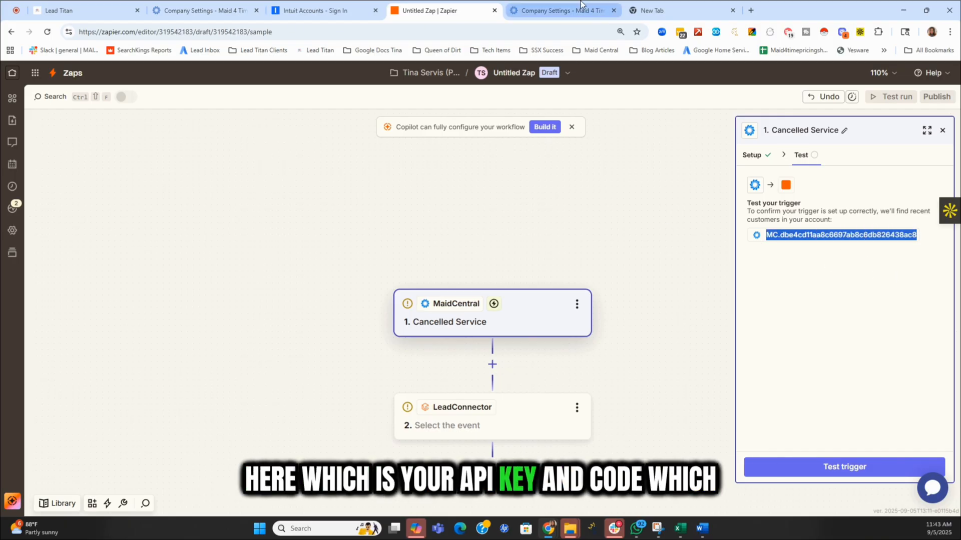
left_click(601, 14)
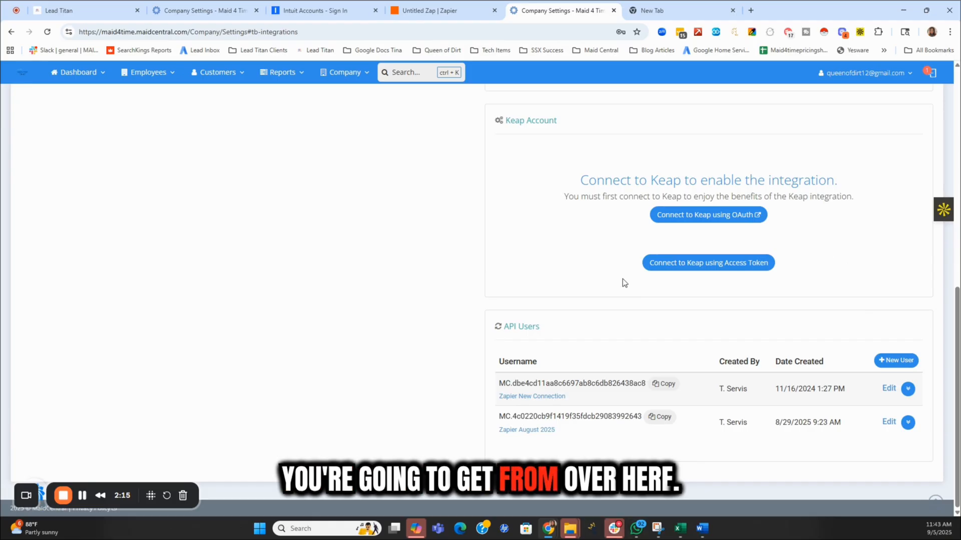
left_click(393, 5)
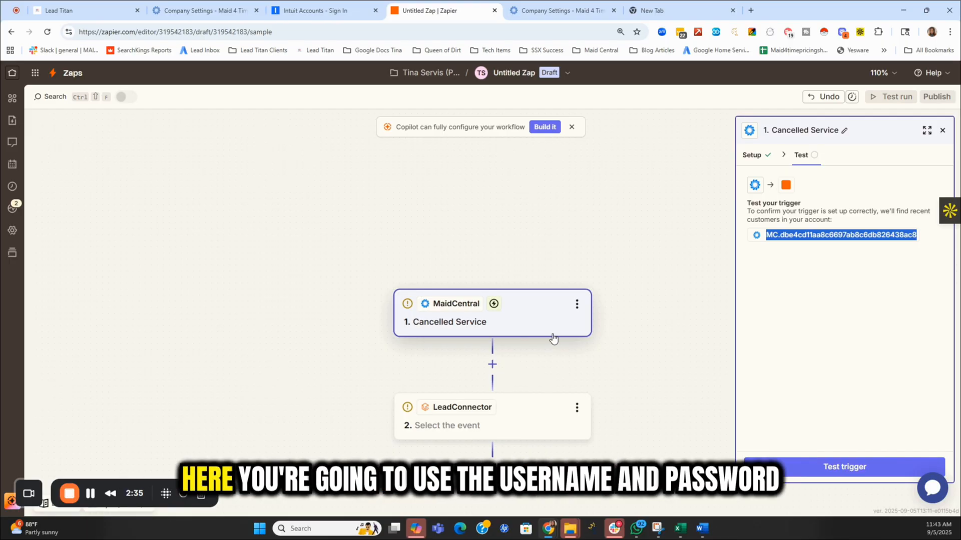
left_click(540, 13)
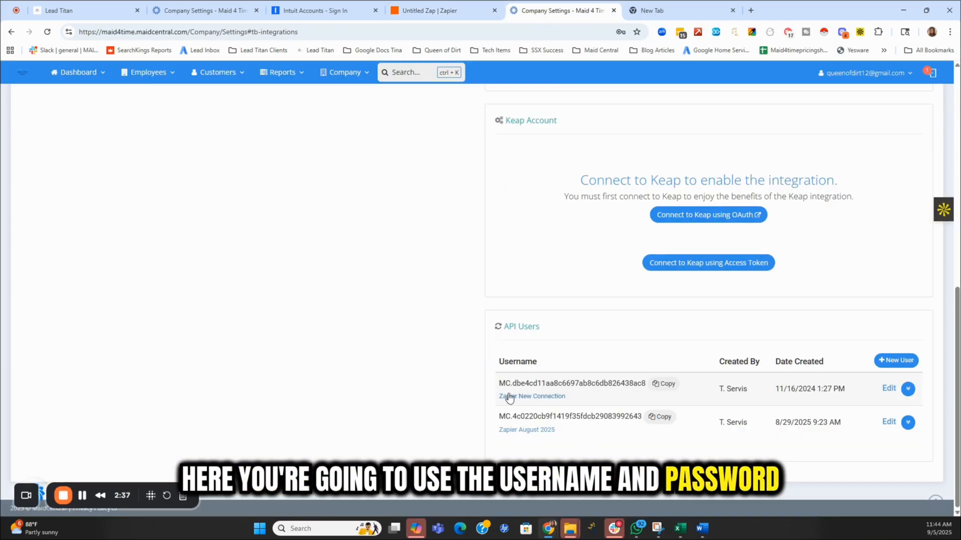
double_click(508, 364)
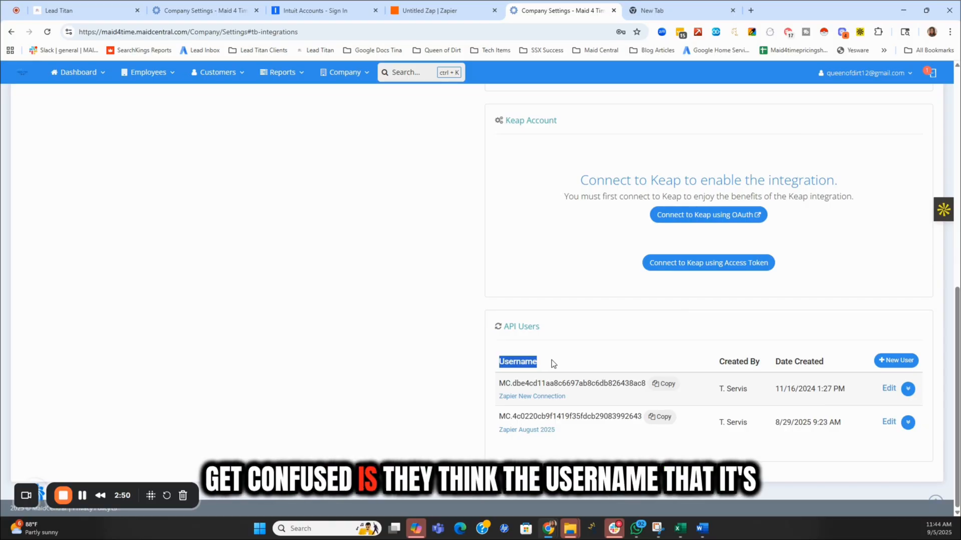
left_click(393, 8)
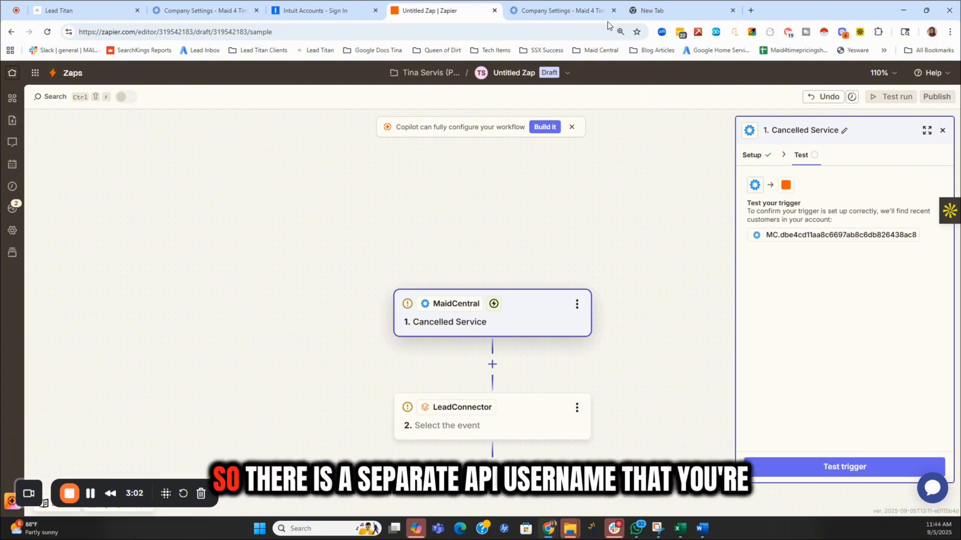
left_click(528, 9)
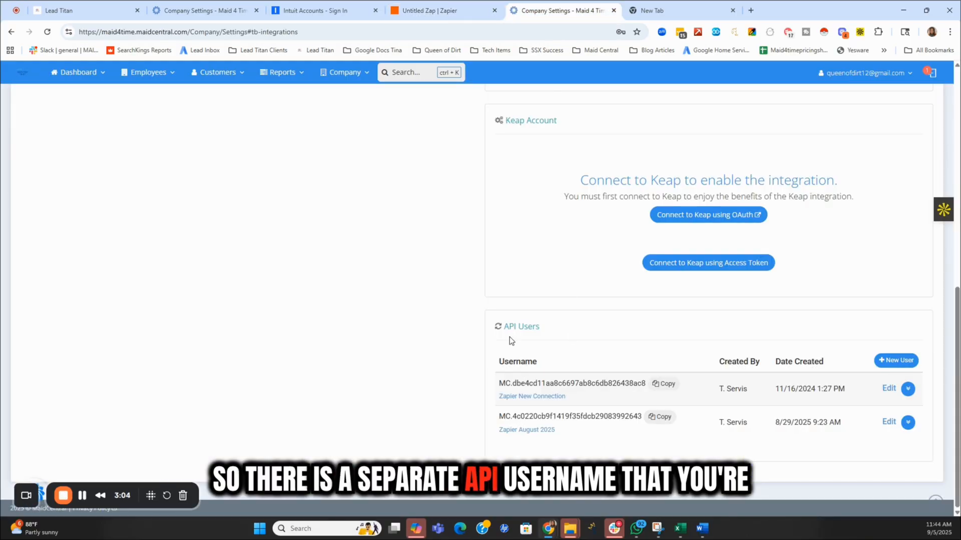
double_click(515, 362)
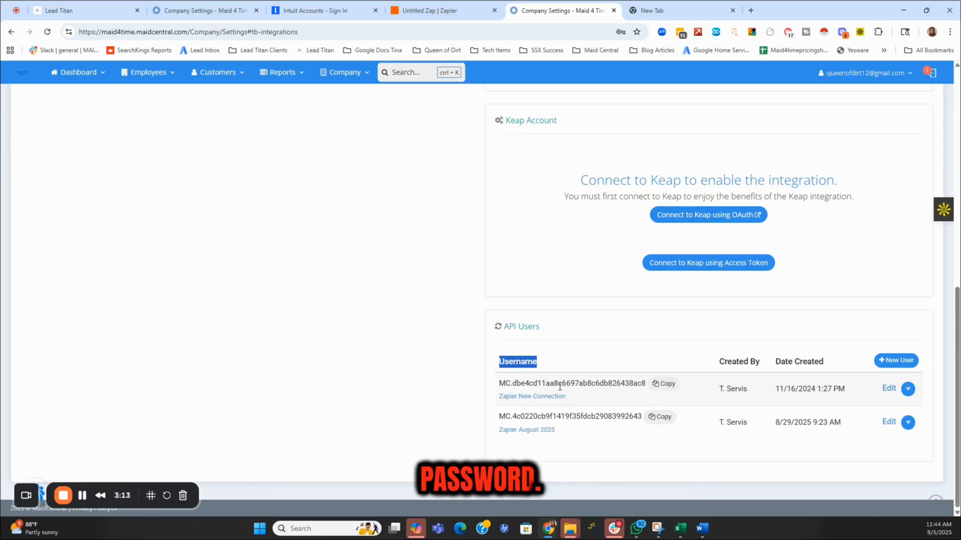
Return to the Zap's trigger setup in Zapier and start connecting a new MaidCentral account, ready to enter its username.
left_click(434, 10)
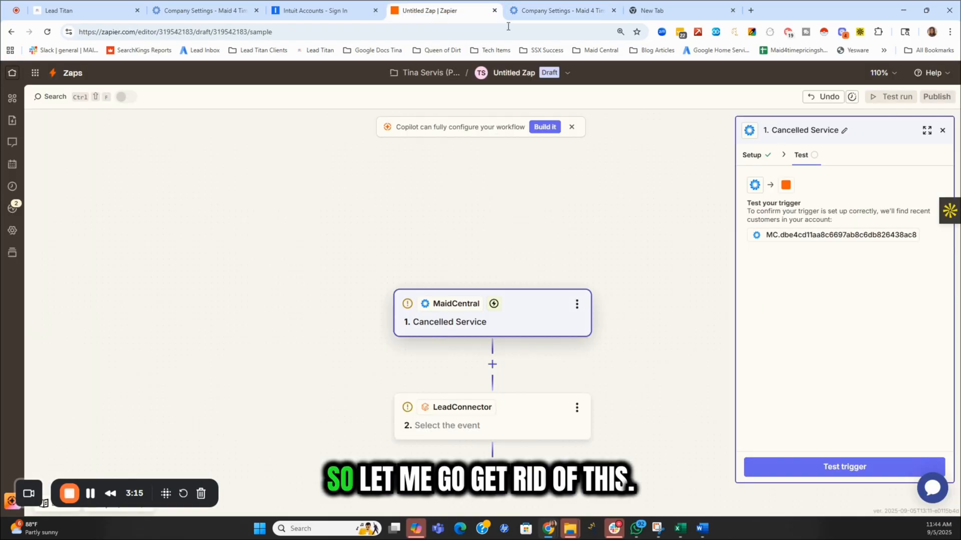
left_click(578, 304)
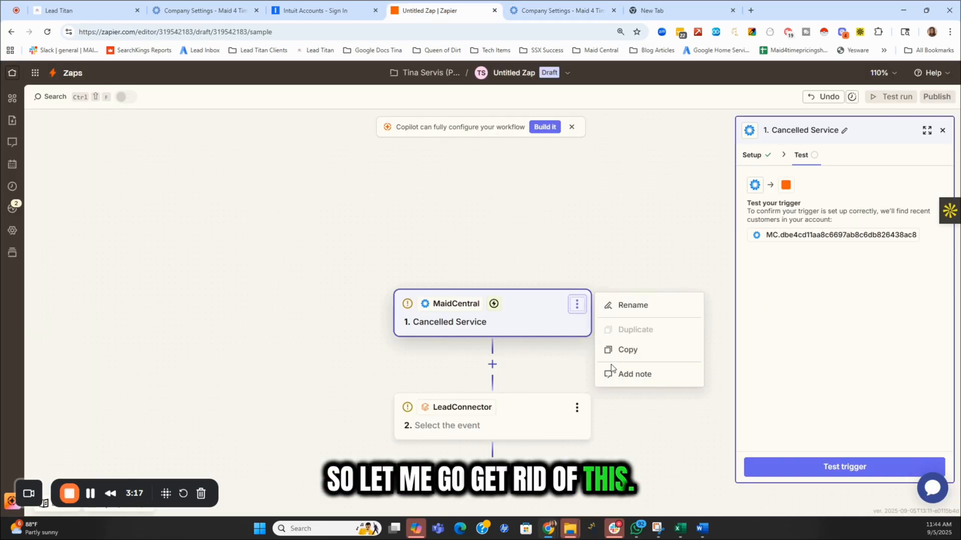
left_click(752, 154)
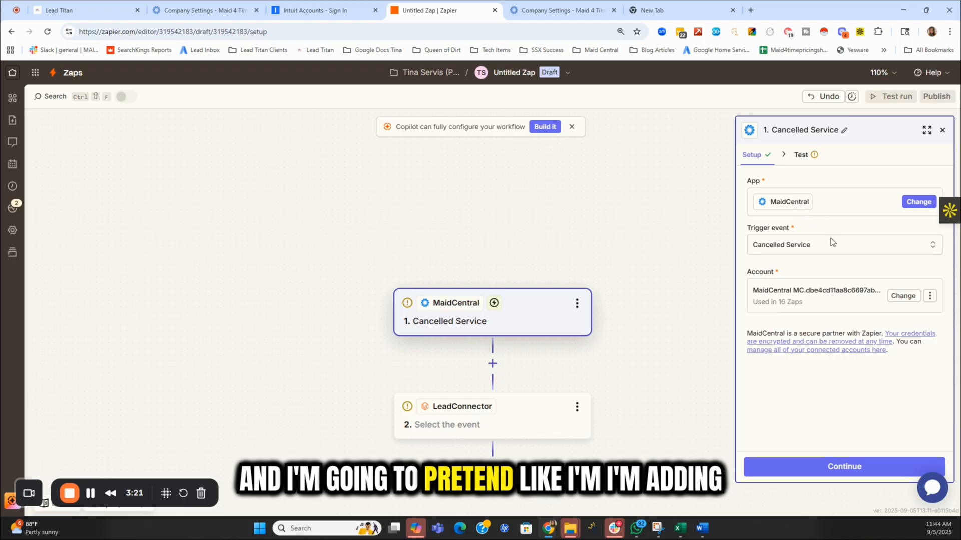
left_click(904, 296)
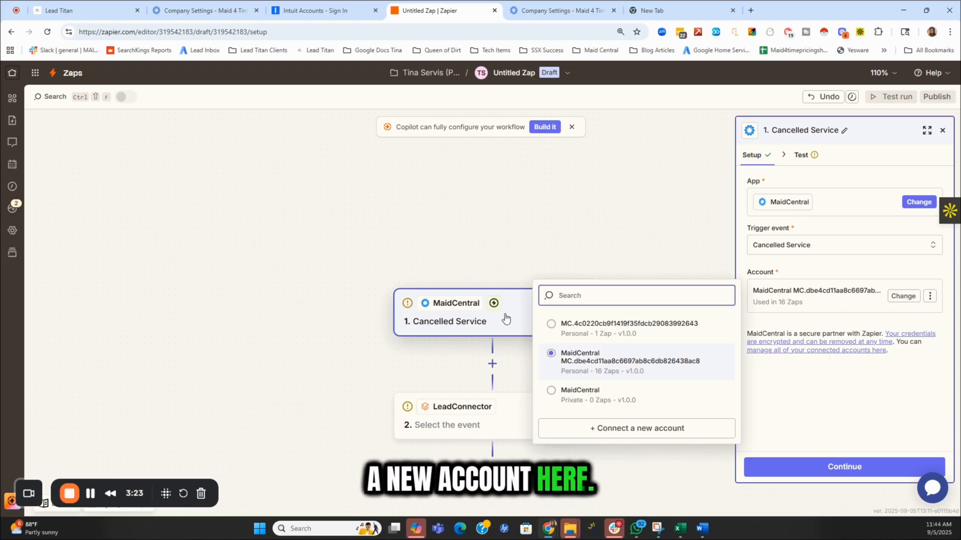
left_click(648, 430)
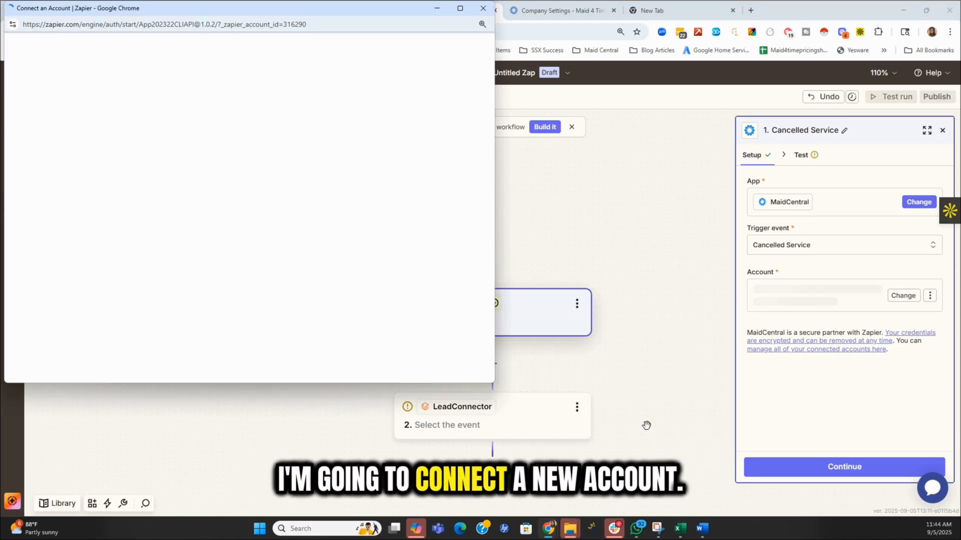
left_click_drag(178, 13, 397, 87)
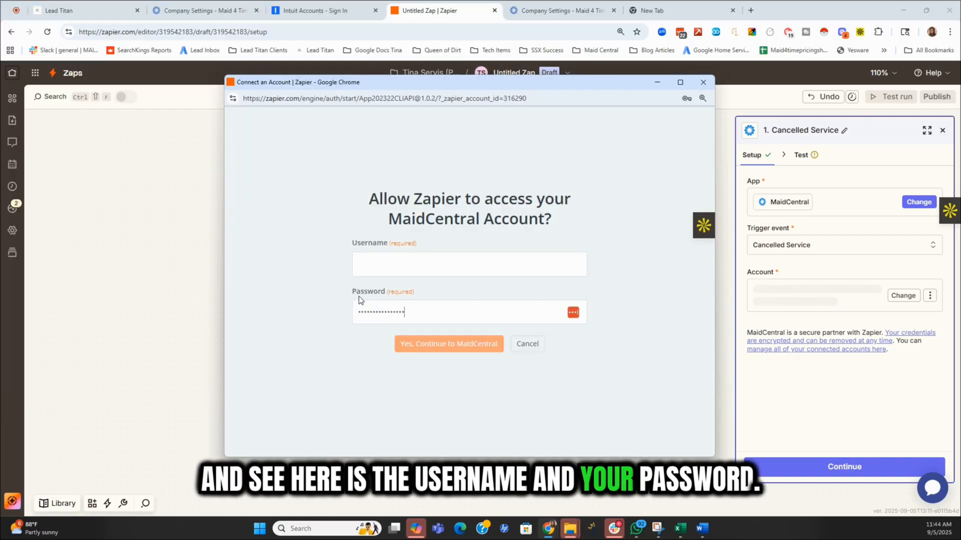
left_click(405, 266)
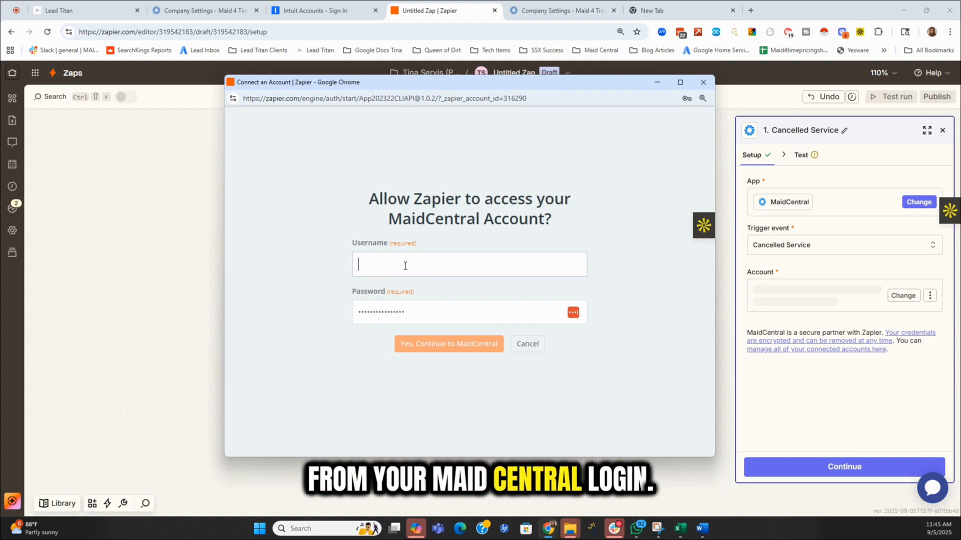
In the MaidCentral settings, create an API user whose description is the owner's first name in possessive form followed by "Youtube Video demo".
left_click(566, 11)
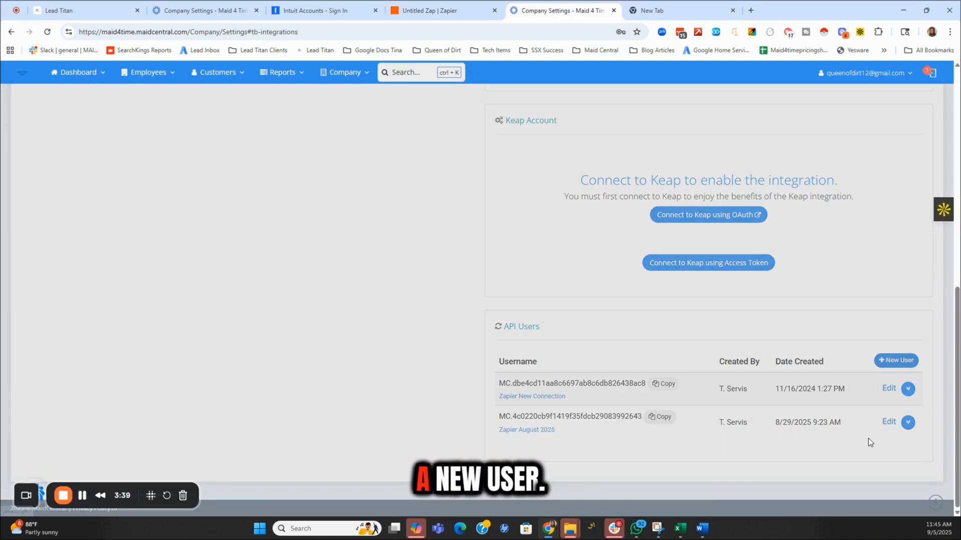
left_click(896, 361)
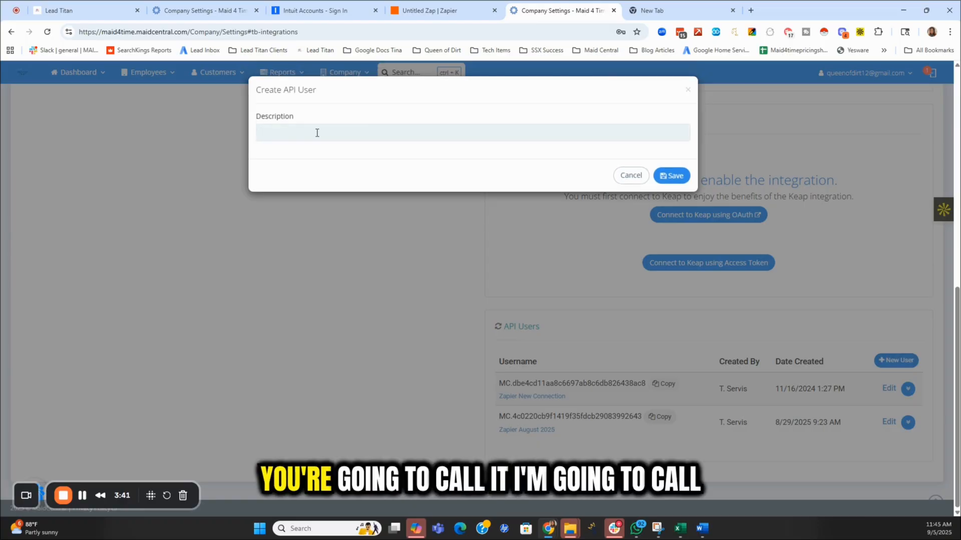
type("Ti")
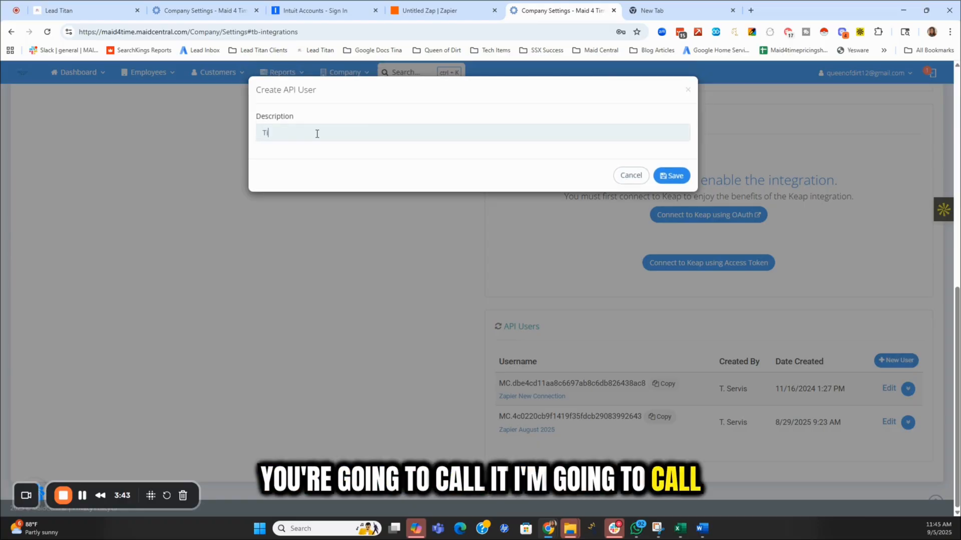
type("na's Youtube Video deom")
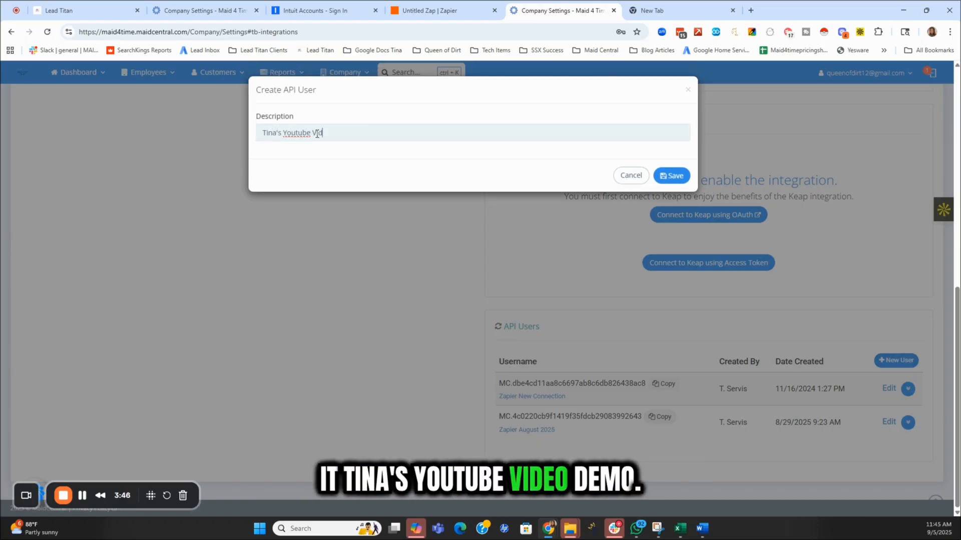
key("BackSpace")
key("BackSpace")
type("mo")
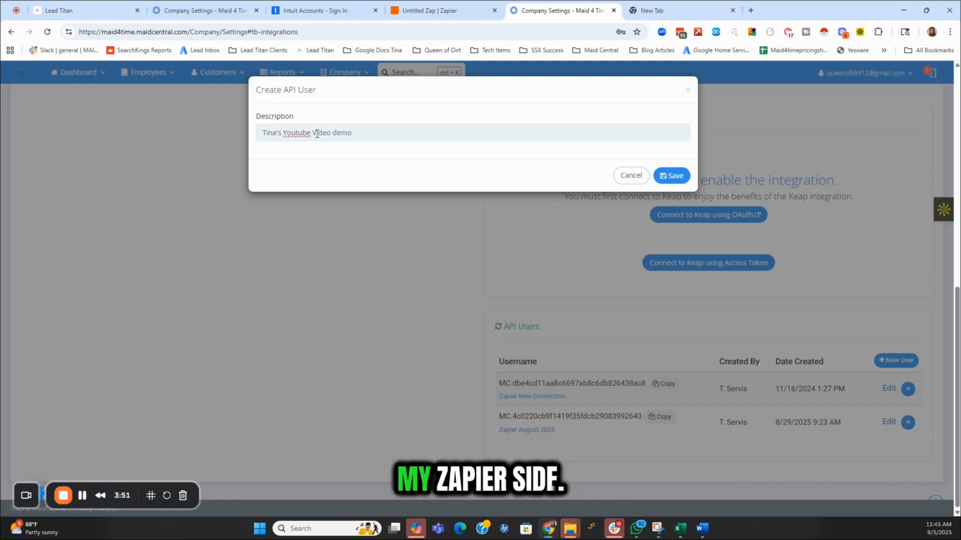
left_click(663, 168)
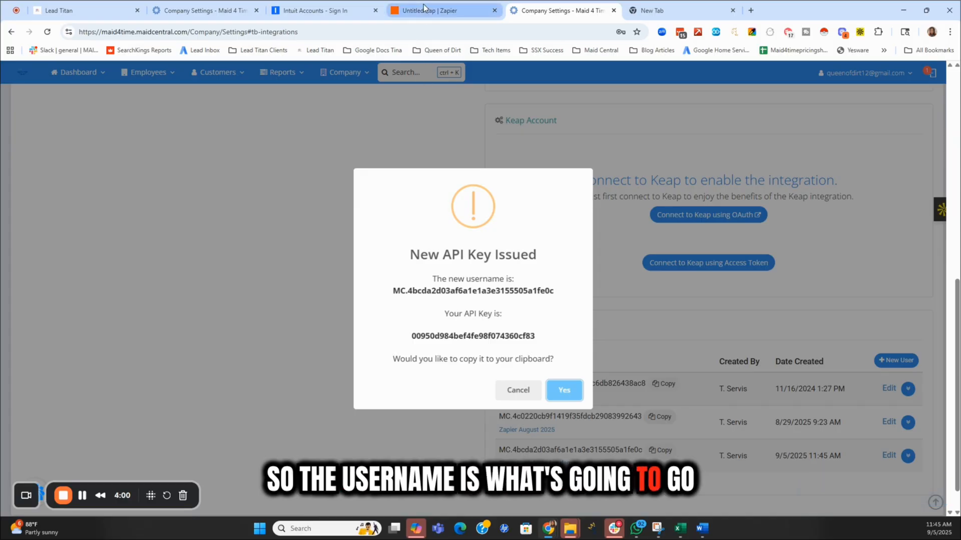
Take a screen snippet of the notice showing the newly issued username and API key.
mouse_move(423, 7)
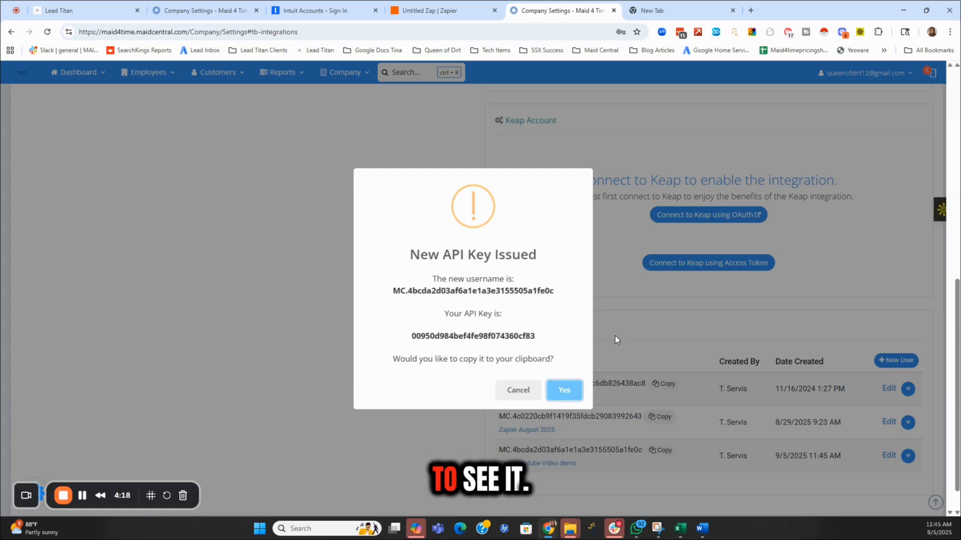
left_click(659, 537)
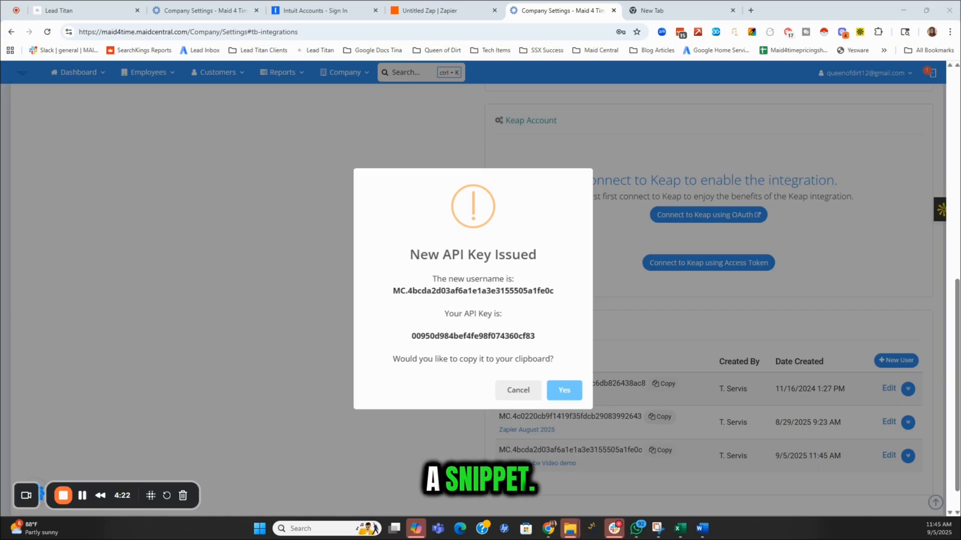
mouse_move(660, 530)
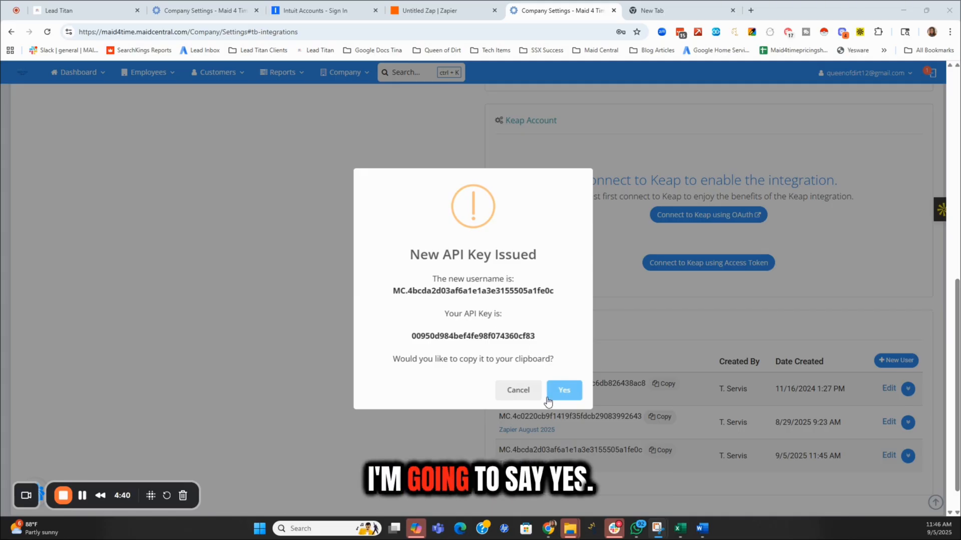
Copy the new API user's username from the issued-key notice and return to the Zap in Zapier.
triple_click(466, 292)
left_click(393, 292)
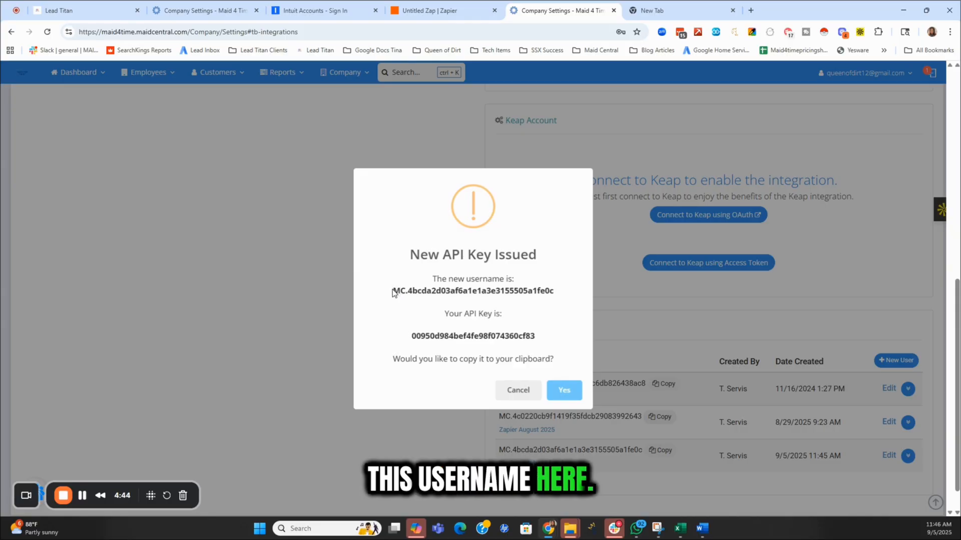
left_click_drag(393, 293, 553, 291)
key("ctrl+c")
left_click(413, 7)
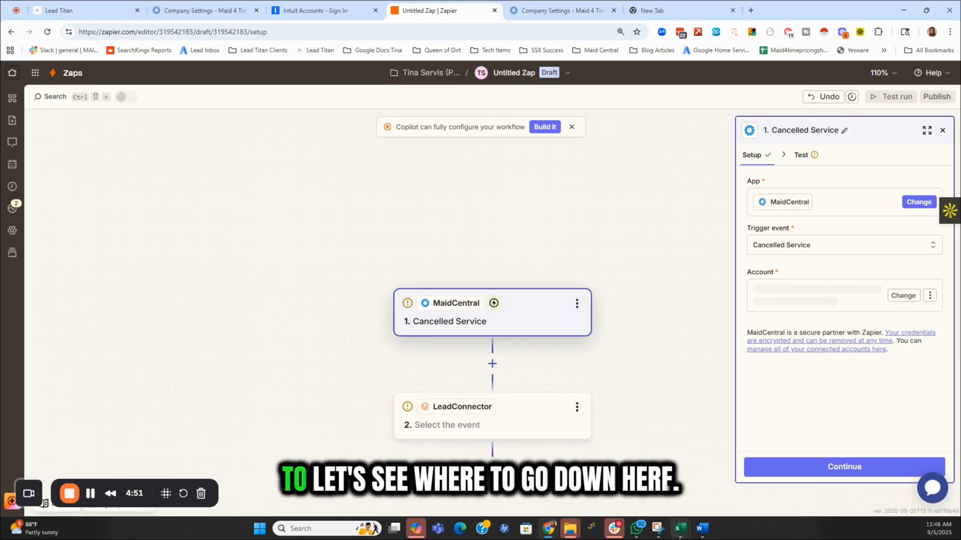
Paste the copied username as plain text into the MaidCentral account connection window and clear its auto-filled password.
mouse_move(549, 528)
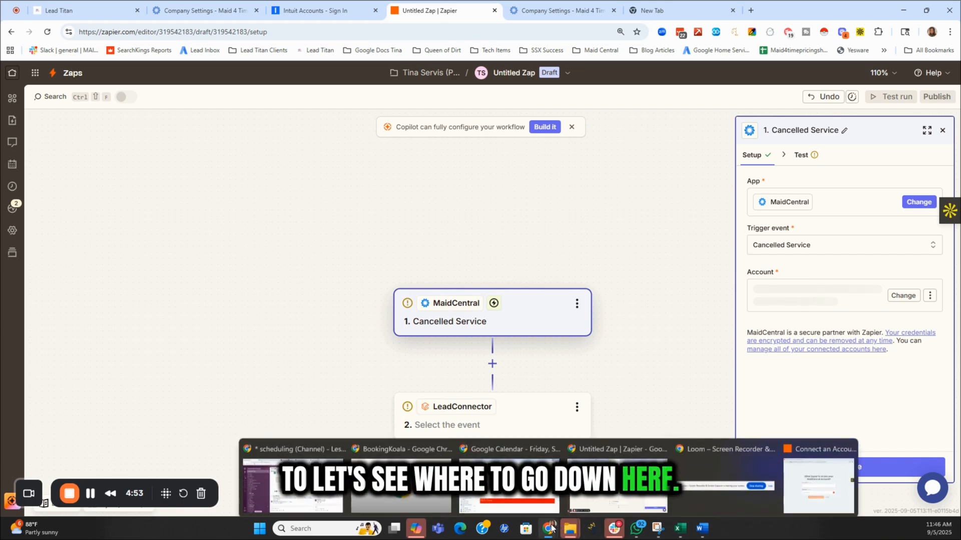
left_click(816, 457)
right_click(371, 263)
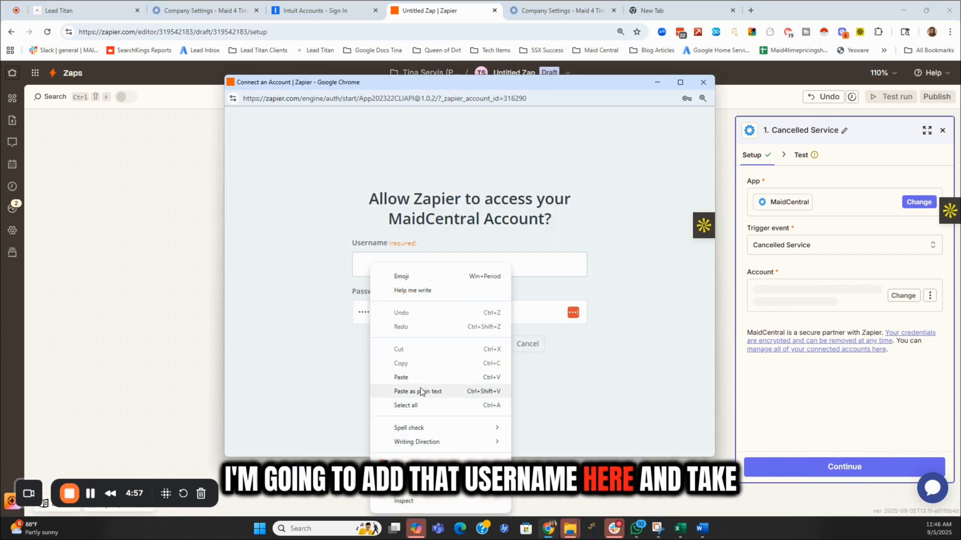
left_click(428, 391)
double_click(390, 313)
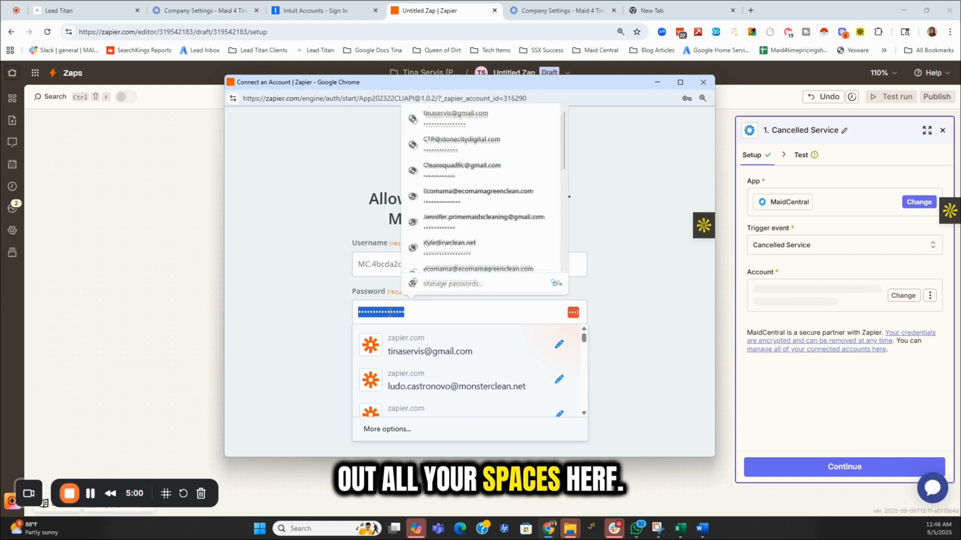
key("BackSpace")
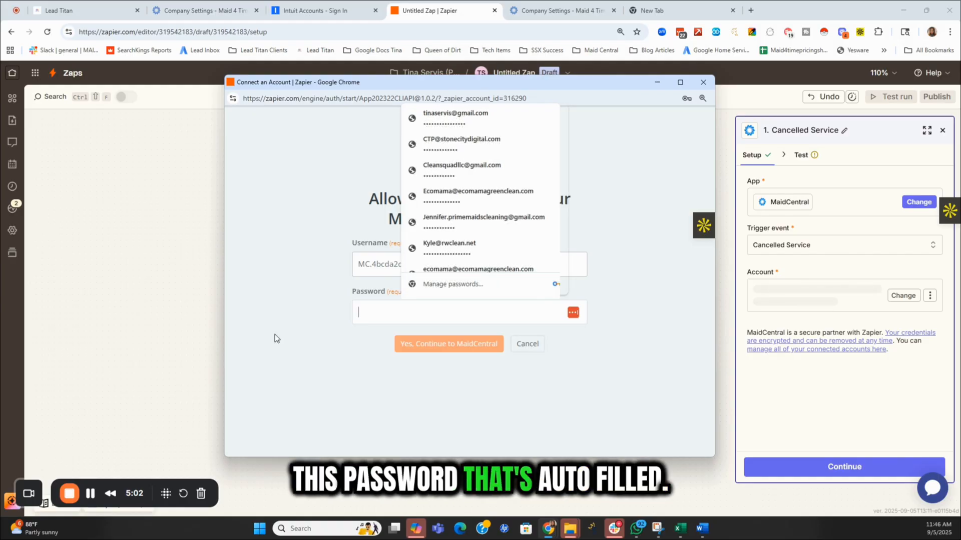
Return to the issued-key notice in MaidCentral and accept copying the new API key to the clipboard.
left_click(579, 10)
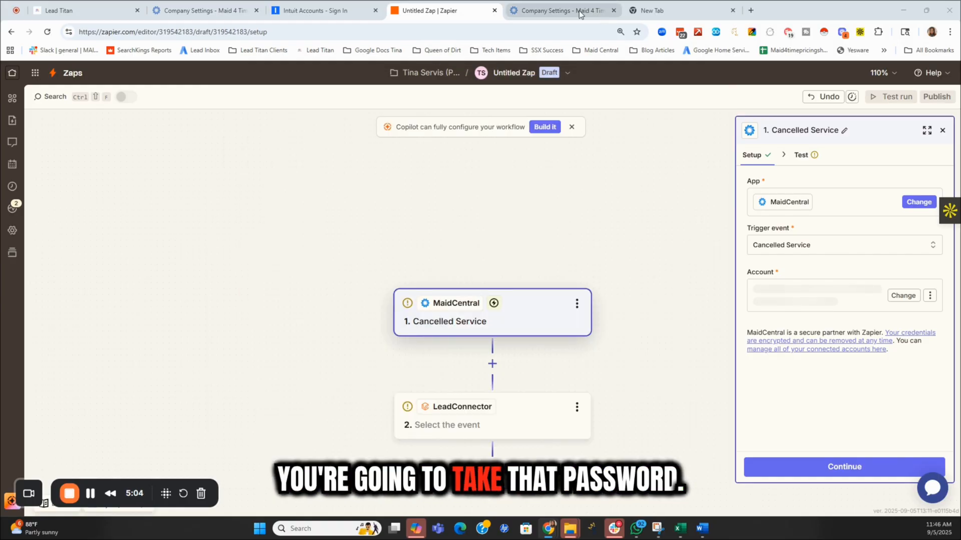
double_click(448, 335)
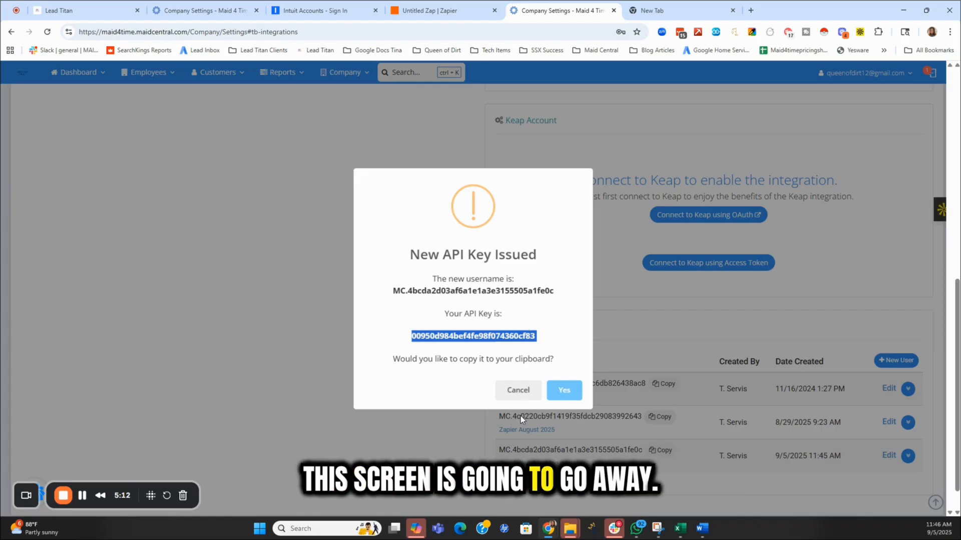
left_click(565, 390)
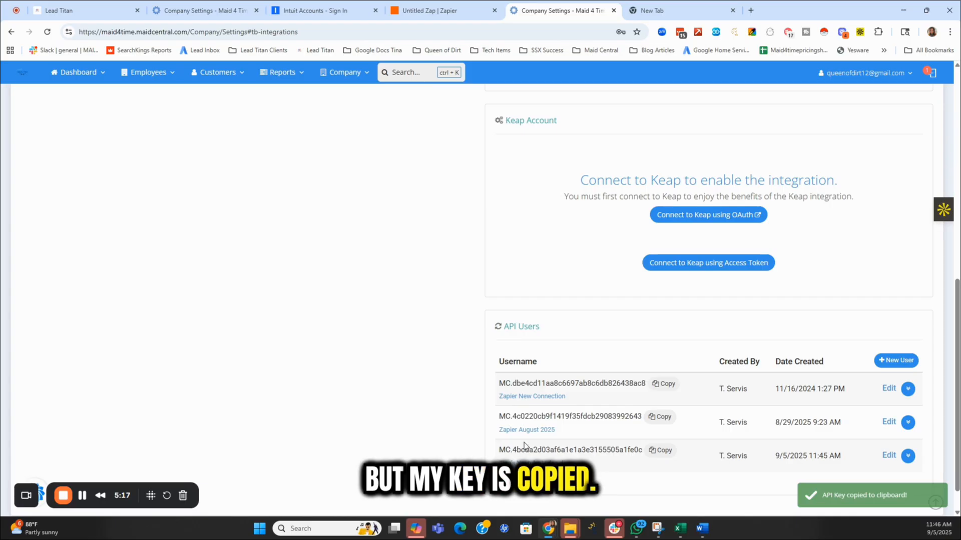
Inspect the new API user's edit dialog without changing it, and examine the further options offered for that user.
left_click(889, 456)
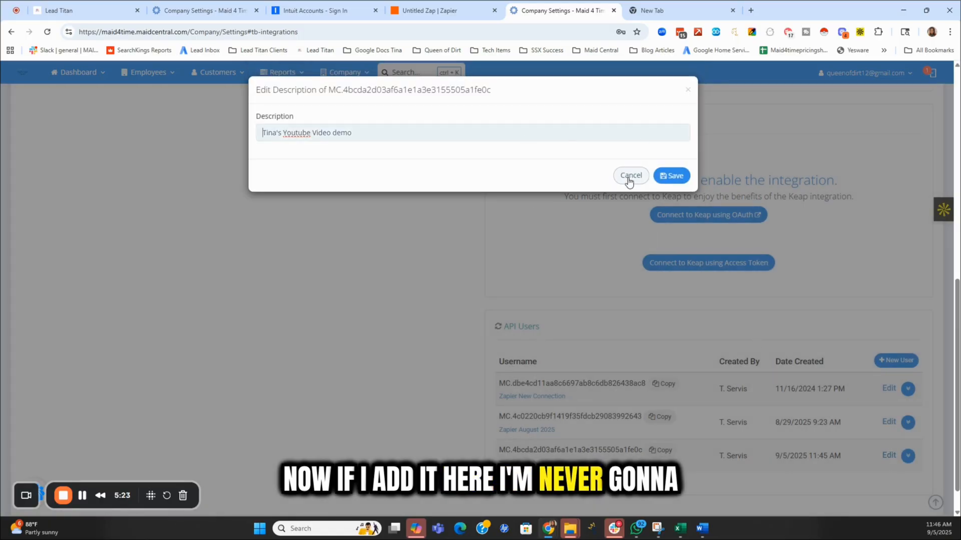
left_click(629, 175)
left_click(908, 456)
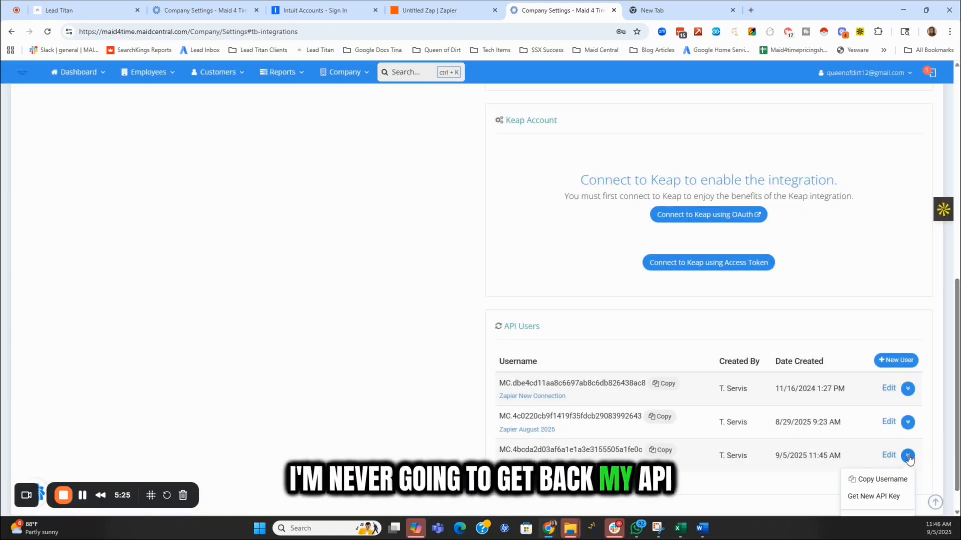
scroll(882, 493, "down", 1)
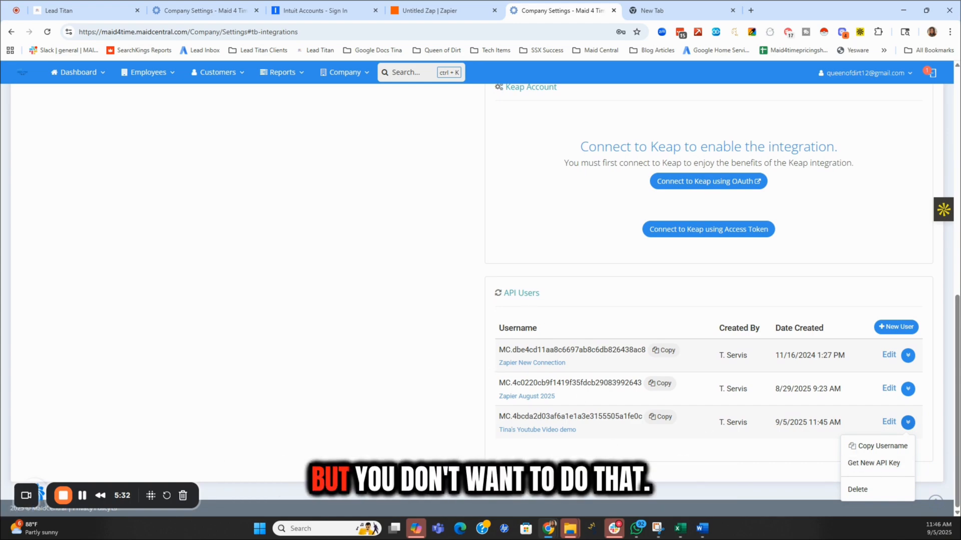
left_click(423, 10)
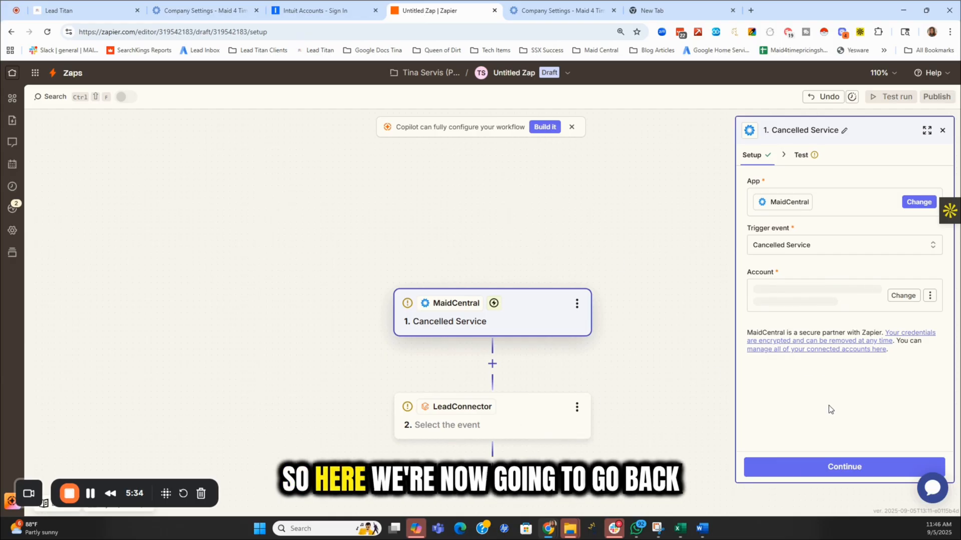
left_click(549, 529)
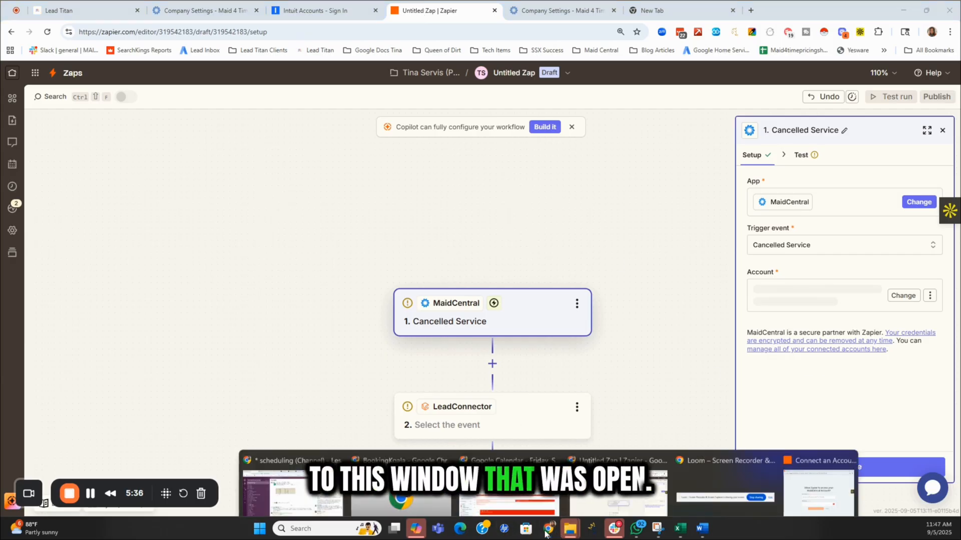
left_click(786, 484)
right_click(392, 311)
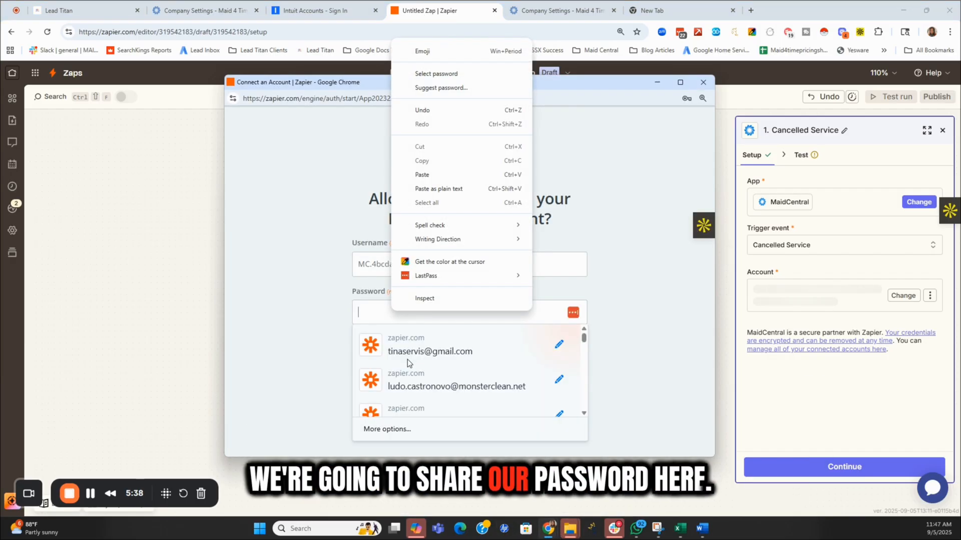
left_click(422, 174)
left_click(440, 344)
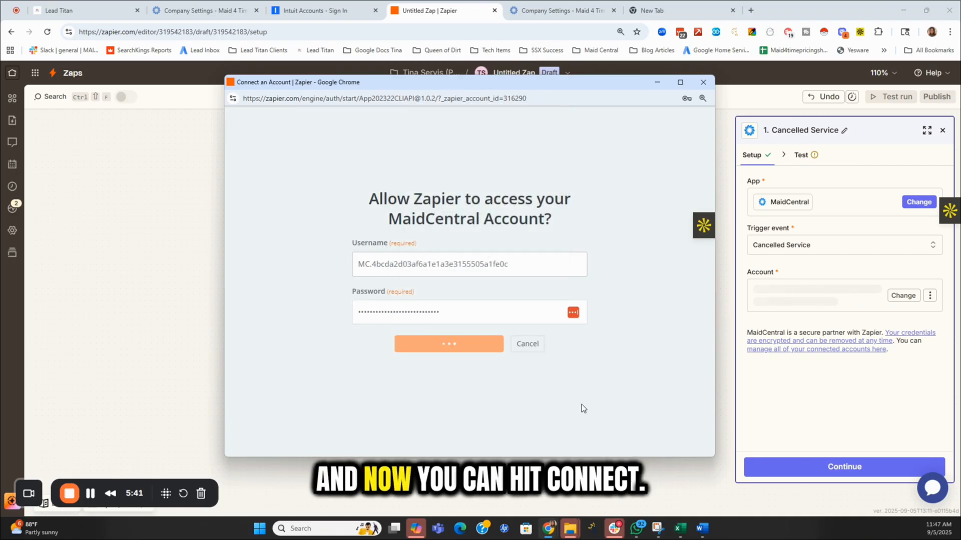